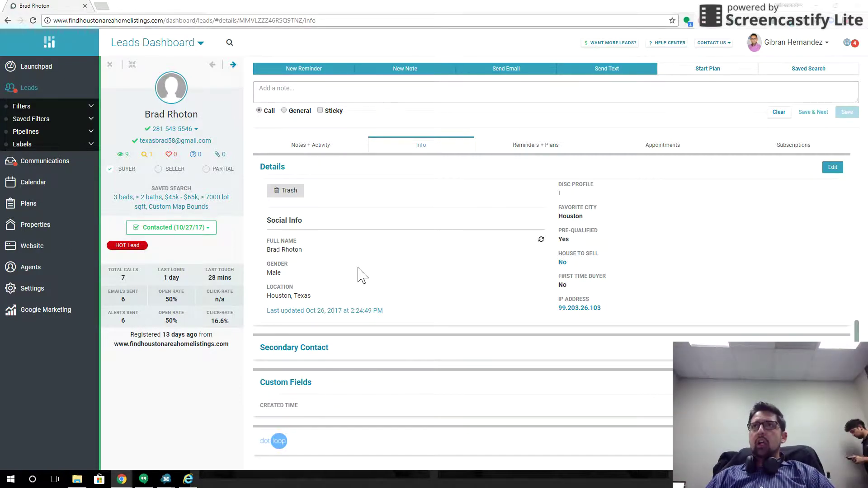
Review the top lead's Info tab and dotloop section, then close the panel back to the three filtered leads
{"action": "left_click", "coordinate": [110, 65]}
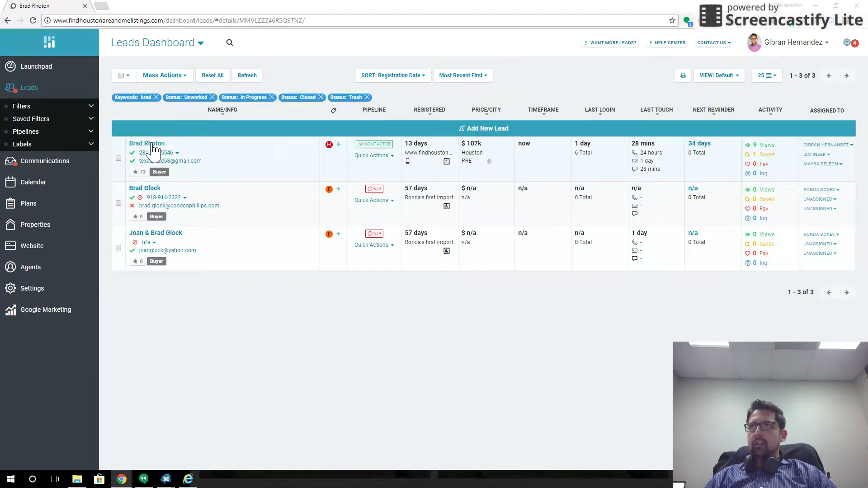
{"action": "left_click", "coordinate": [148, 144]}
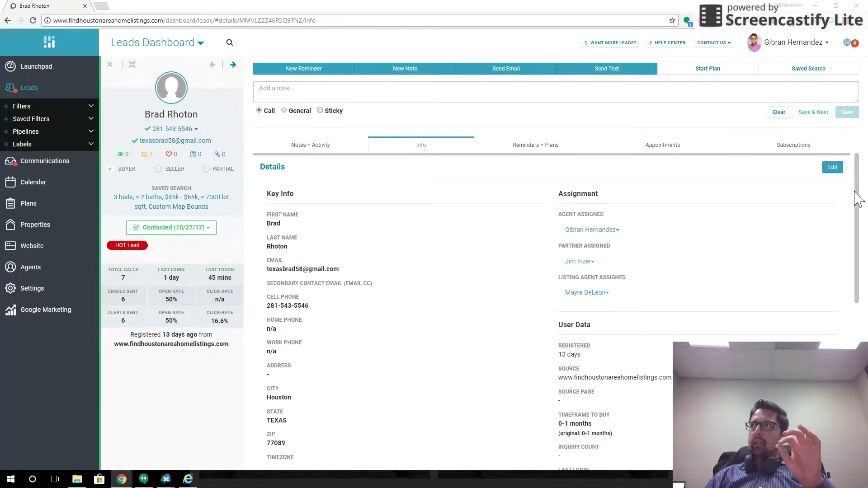
{"action": "left_click_drag", "start_coordinate": [861, 199], "coordinate": [861, 367]}
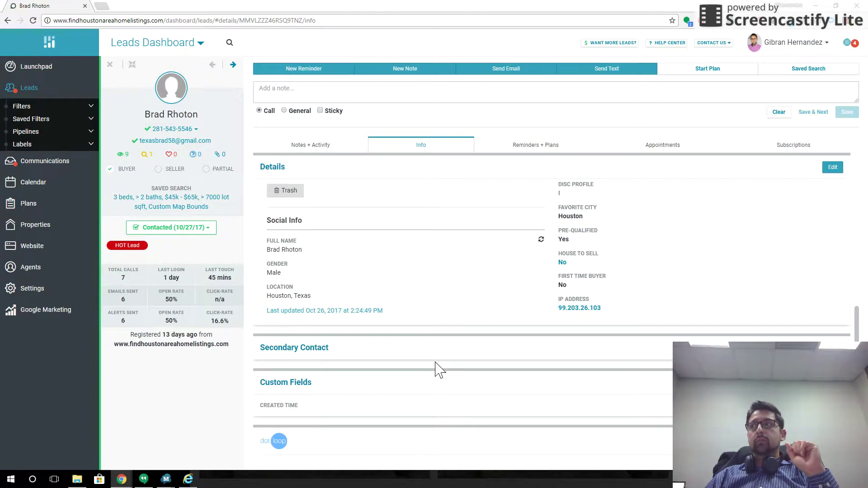
{"action": "scroll", "coordinate": [437, 369], "scroll_direction": "down", "scroll_amount": 1}
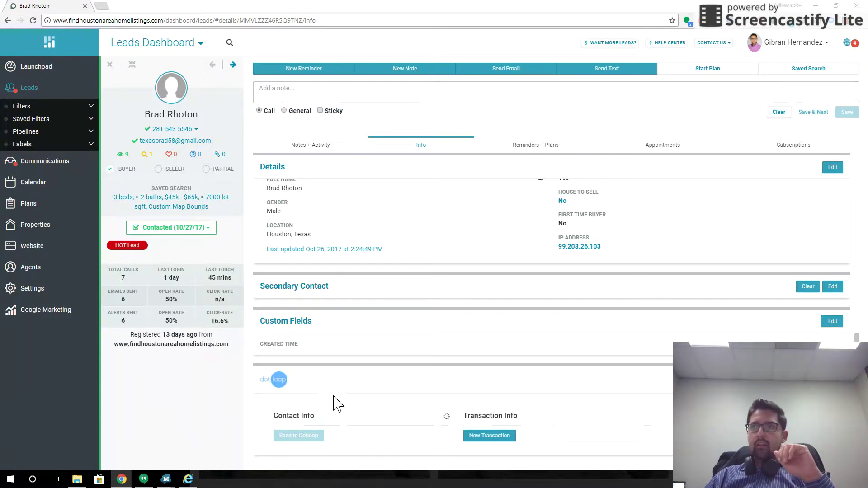
{"action": "left_click", "coordinate": [110, 64]}
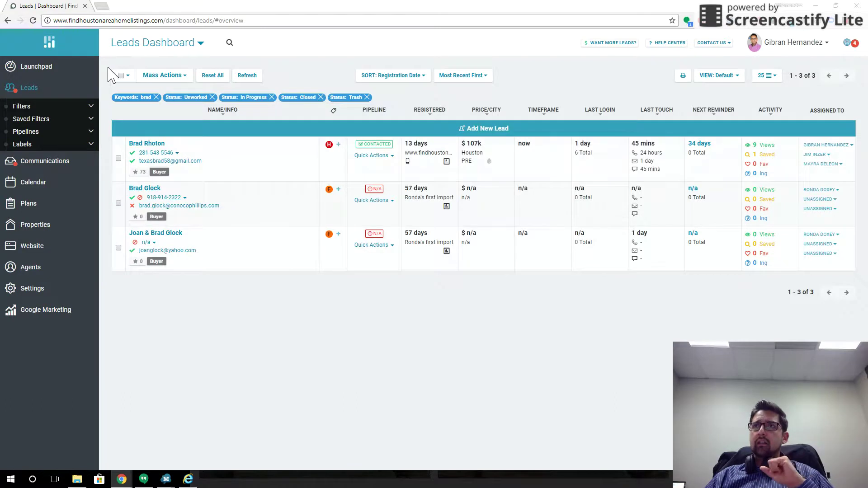
Reopen the top lead, reload the page and scroll down to its dotloop section
{"action": "left_click", "coordinate": [152, 144]}
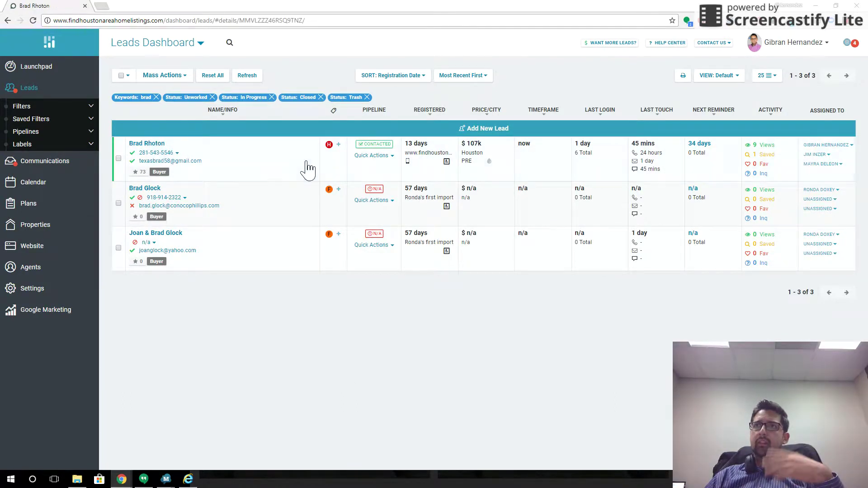
{"action": "scroll", "coordinate": [421, 246], "scroll_direction": "down", "scroll_amount": 5}
{"action": "scroll", "coordinate": [438, 254], "scroll_direction": "down", "scroll_amount": 3}
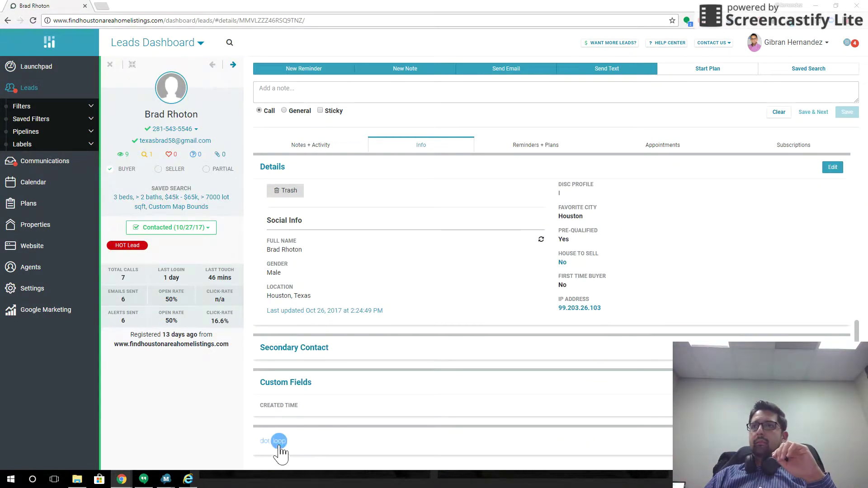
{"action": "scroll", "coordinate": [416, 329], "scroll_direction": "down", "scroll_amount": 1}
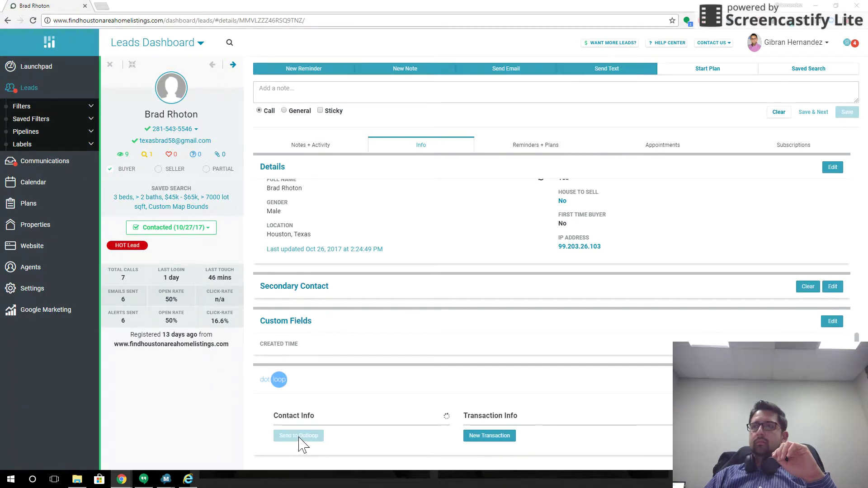
{"action": "left_click", "coordinate": [33, 20]}
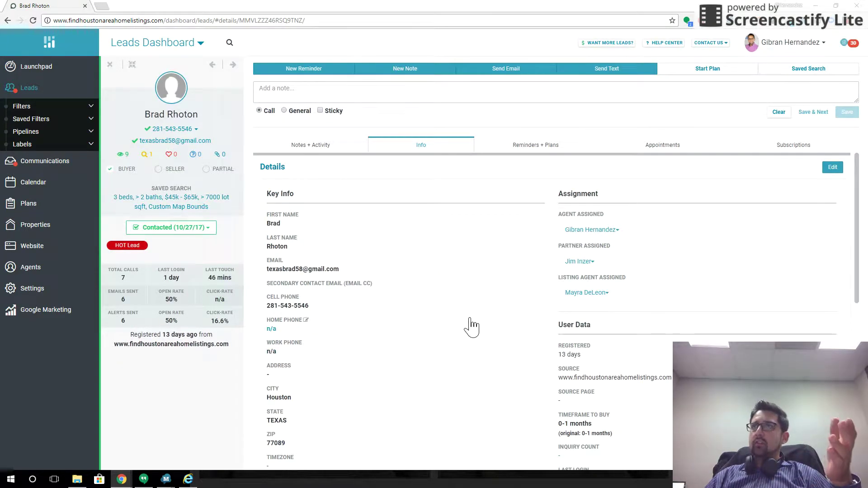
{"action": "scroll", "coordinate": [583, 177], "scroll_direction": "down", "scroll_amount": 1}
{"action": "left_click_drag", "start_coordinate": [856, 202], "coordinate": [856, 362]}
Expand the dotloop section, send the lead's contact to Dotloop and start a new transaction
{"action": "left_click", "coordinate": [273, 442]}
{"action": "scroll", "coordinate": [439, 351], "scroll_direction": "down", "scroll_amount": 3}
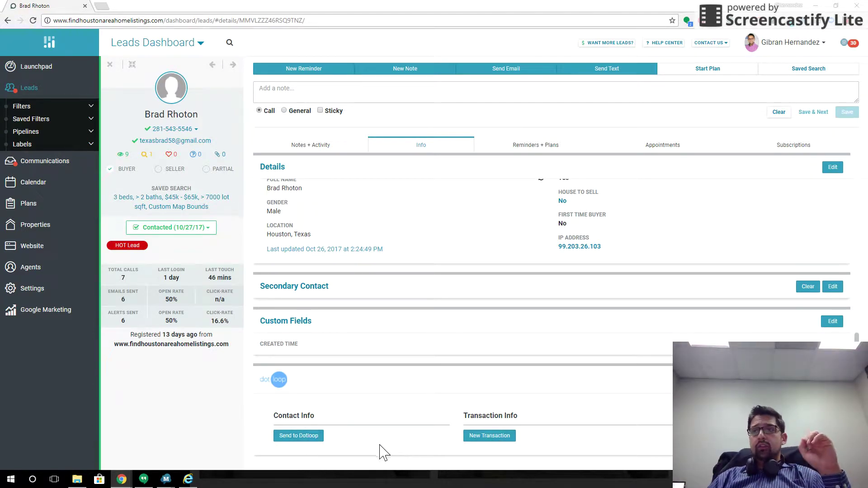
{"action": "left_click", "coordinate": [299, 437]}
{"action": "scroll", "coordinate": [501, 377], "scroll_direction": "down", "scroll_amount": 1}
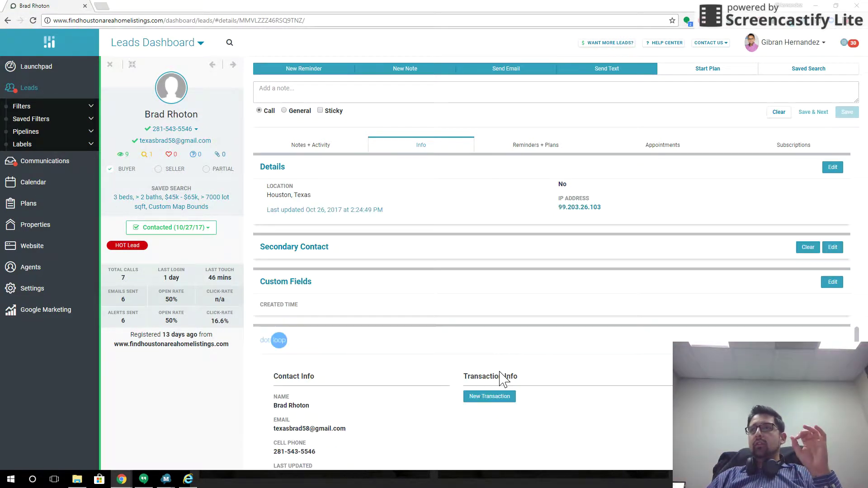
{"action": "scroll", "coordinate": [503, 379], "scroll_direction": "down", "scroll_amount": 1}
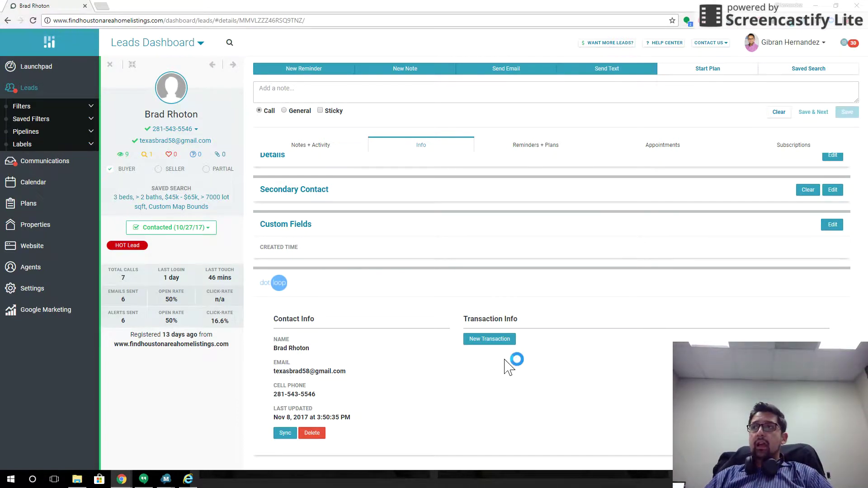
{"action": "left_click", "coordinate": [496, 340]}
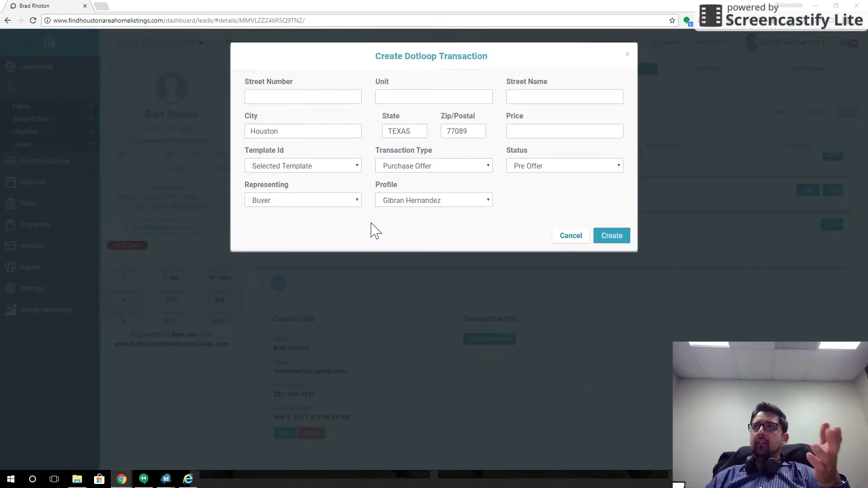
Choose the buying loop template, with Pre Offer status and Buyer as the represented side
{"action": "left_click", "coordinate": [355, 168]}
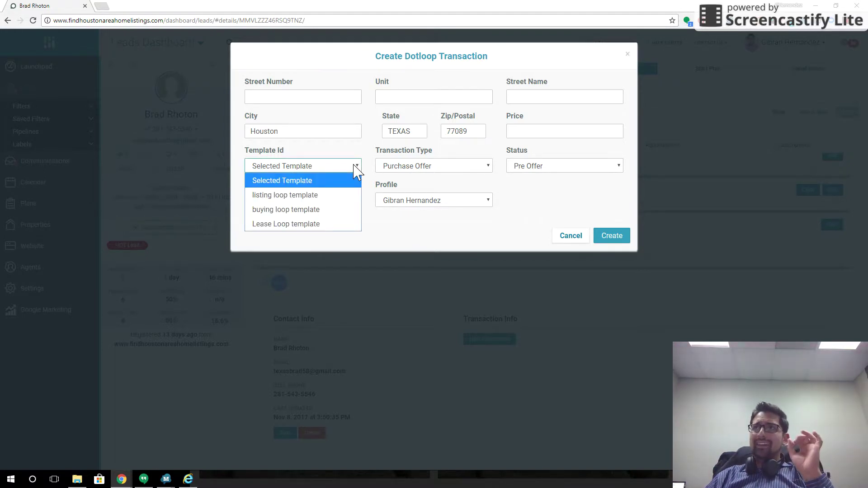
{"action": "left_click", "coordinate": [285, 210]}
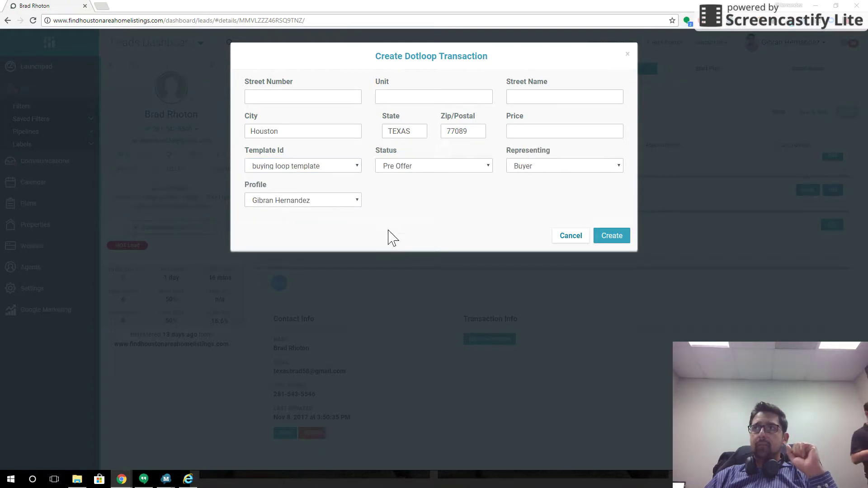
{"action": "left_click", "coordinate": [490, 167]}
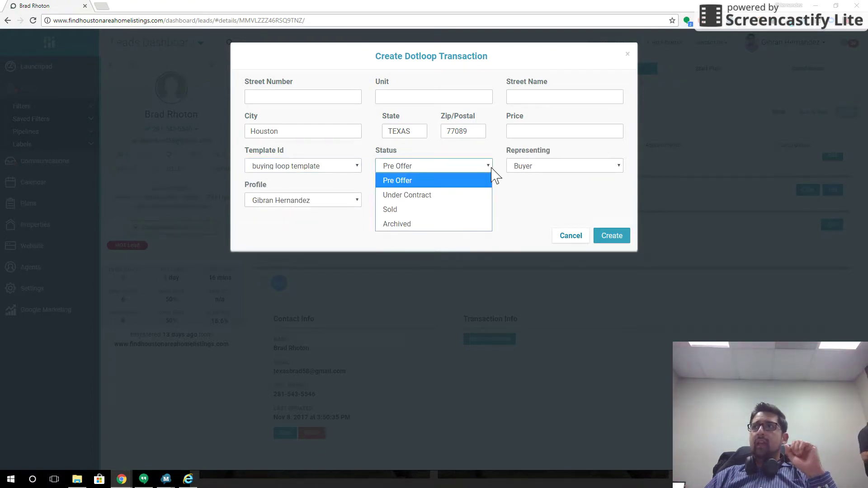
{"action": "left_click", "coordinate": [410, 181]}
{"action": "left_click", "coordinate": [481, 169]}
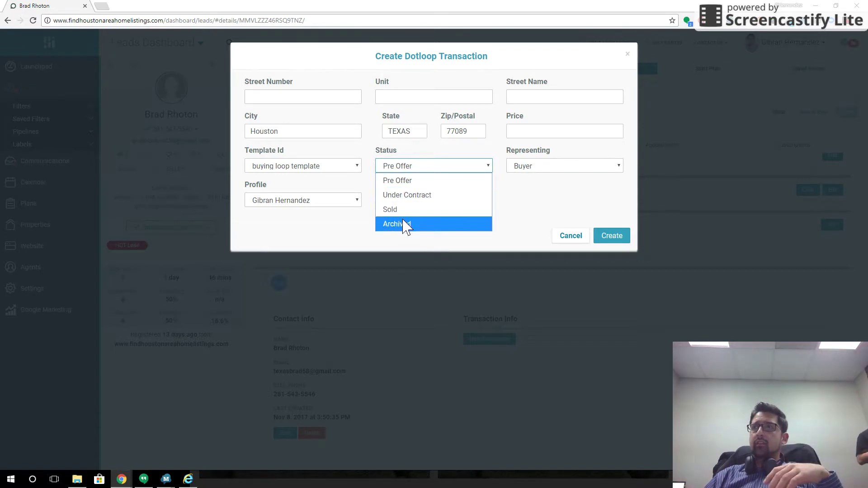
{"action": "left_click", "coordinate": [401, 181]}
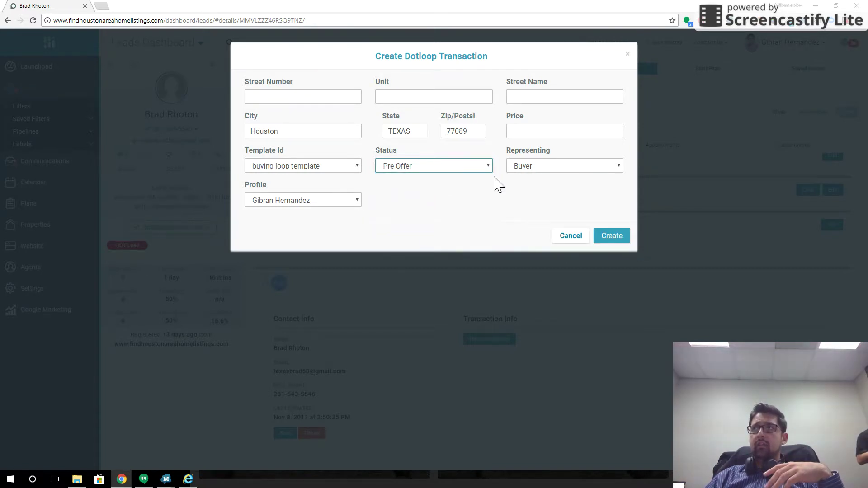
{"action": "left_click", "coordinate": [587, 167]}
{"action": "left_click", "coordinate": [540, 183]}
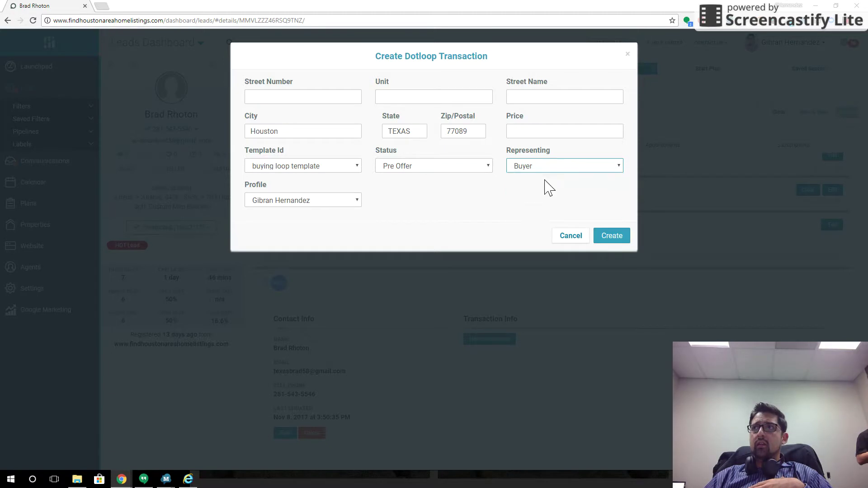
Enter the street number, correct the ZIP code, set price 45,000 and create the transaction
{"action": "left_click", "coordinate": [283, 100]}
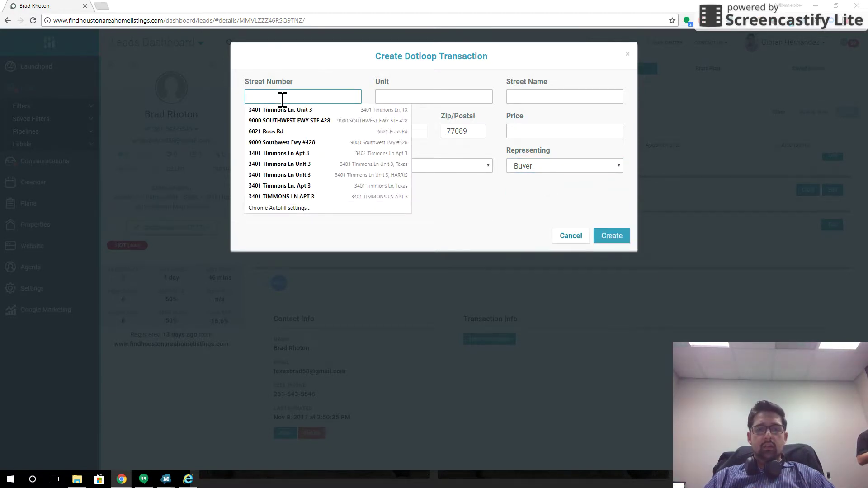
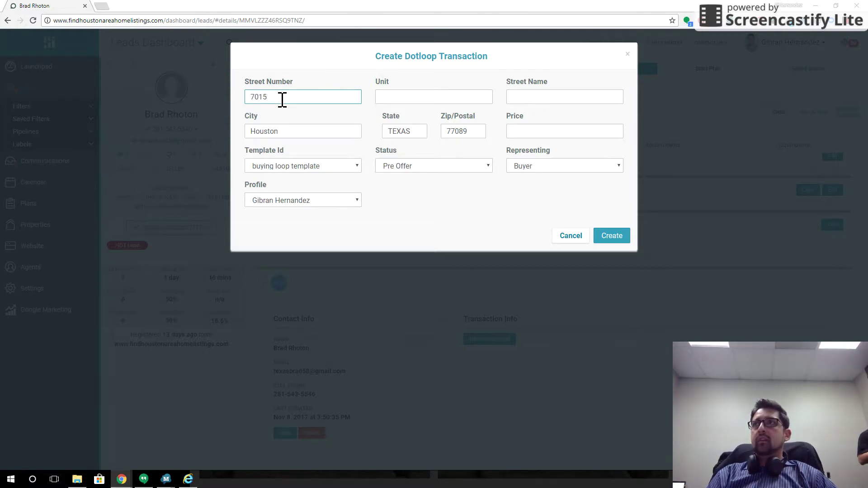
{"action": "key", "text": "Tab"}
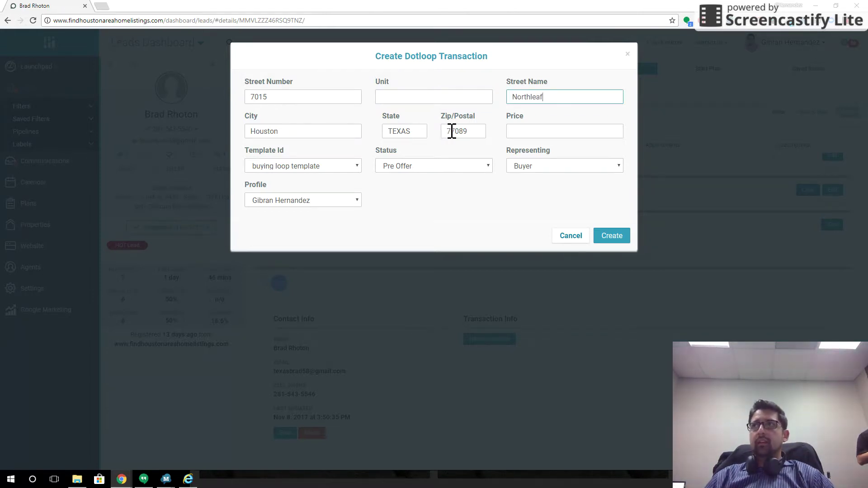
{"action": "left_click_drag", "start_coordinate": [477, 130], "coordinate": [443, 132]}
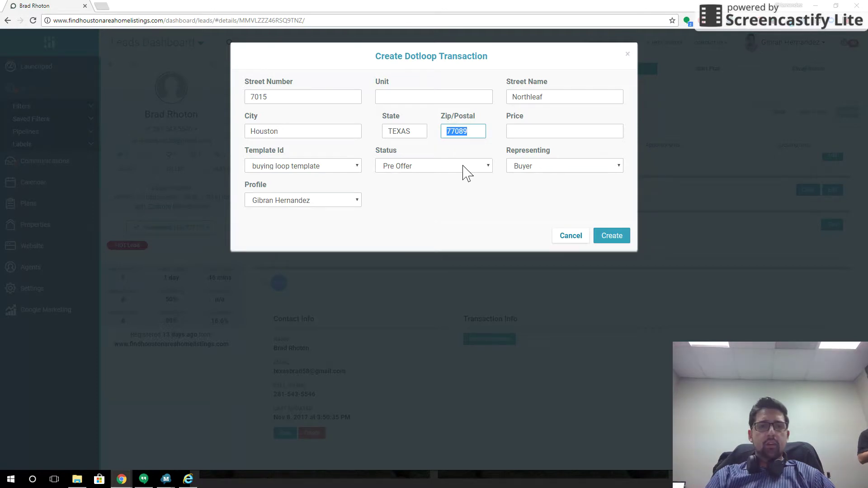
{"action": "type", "text": "77086"}
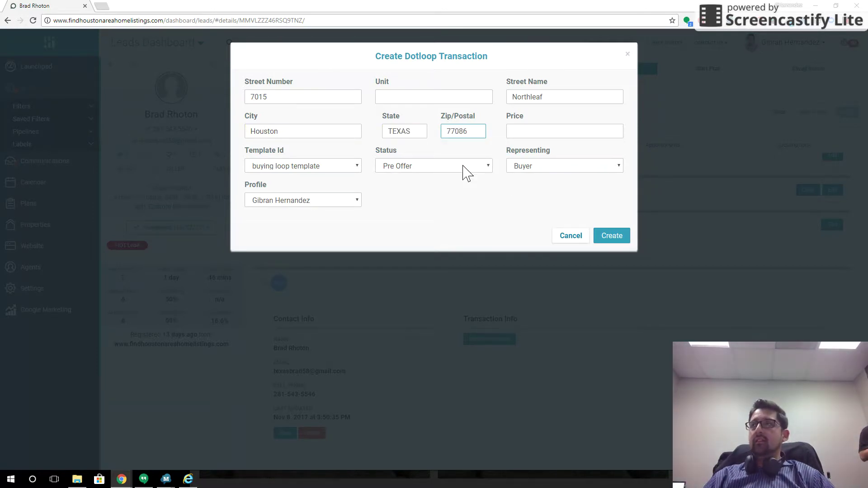
{"action": "left_click", "coordinate": [556, 132]}
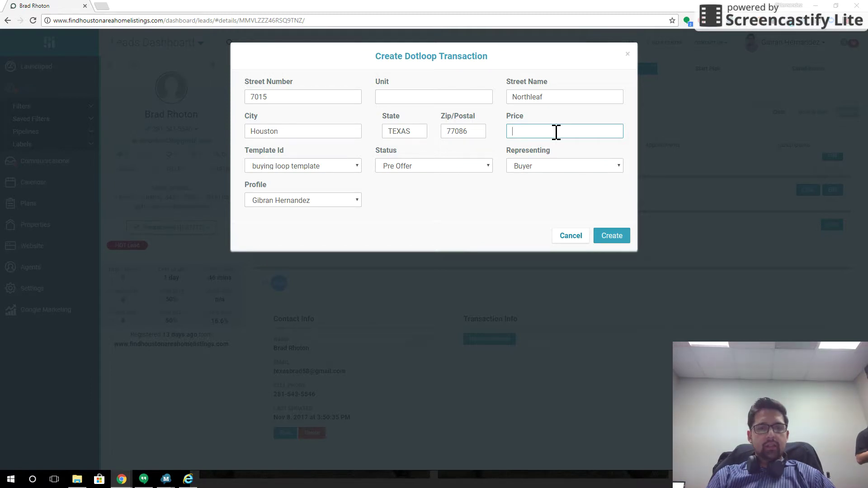
{"action": "type", "text": "45,000"}
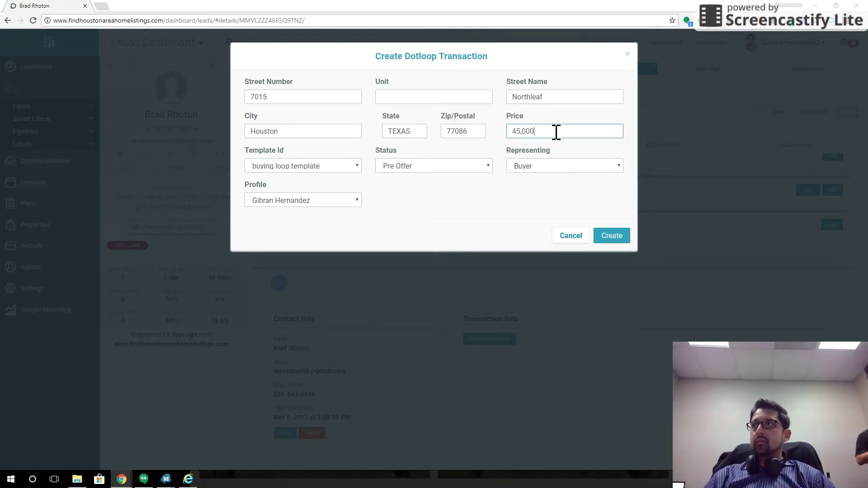
{"action": "left_click", "coordinate": [622, 237]}
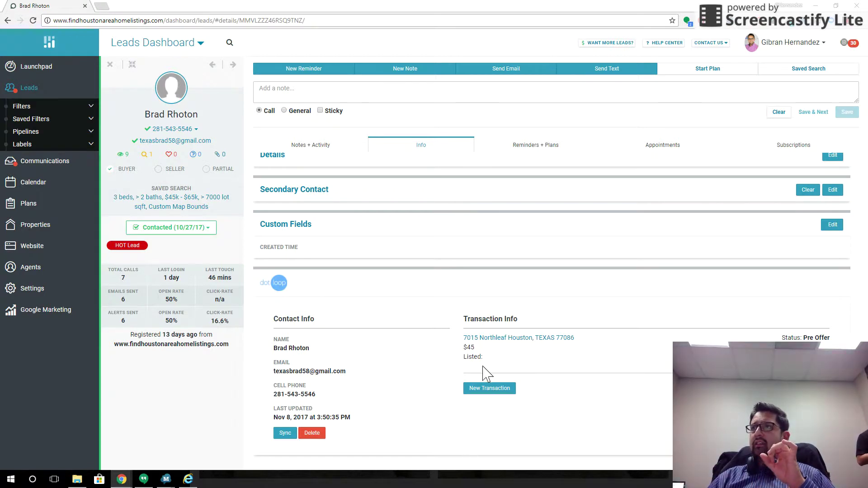
Open the new transaction's Dotloop loop, check its six buyer documents and Buyer entry, then return to the lead
{"action": "left_click", "coordinate": [484, 339]}
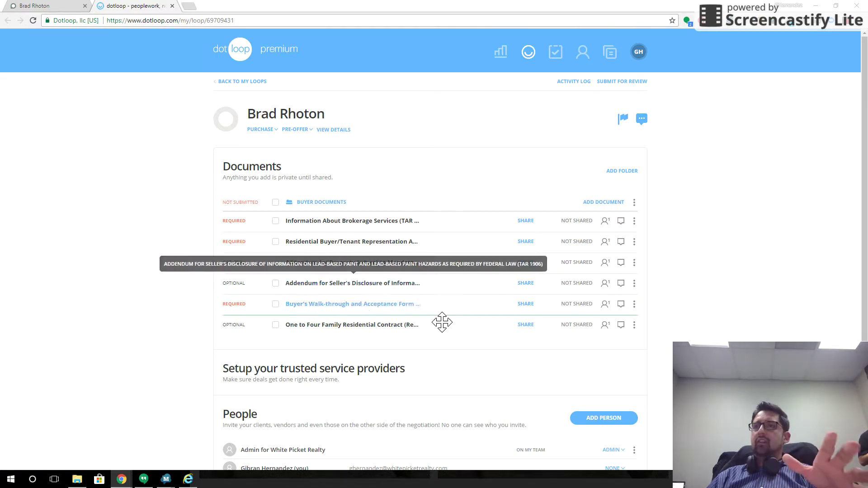
{"action": "scroll", "coordinate": [447, 330], "scroll_direction": "down", "scroll_amount": 4}
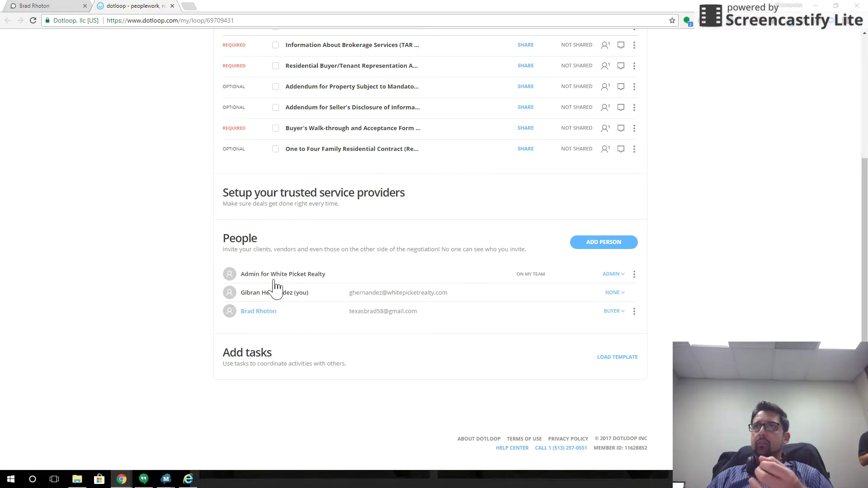
{"action": "left_click", "coordinate": [60, 6]}
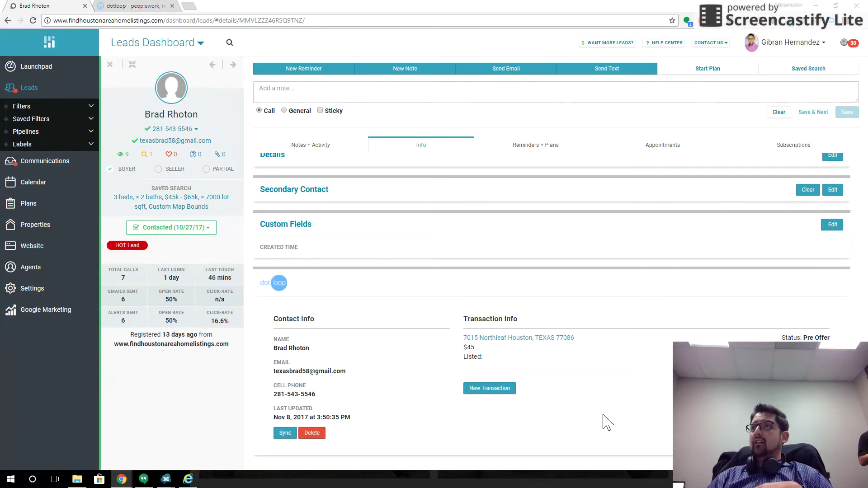
Start a second transaction with the buying loop template, entering the street number and street name in their fields
{"action": "left_click", "coordinate": [500, 395]}
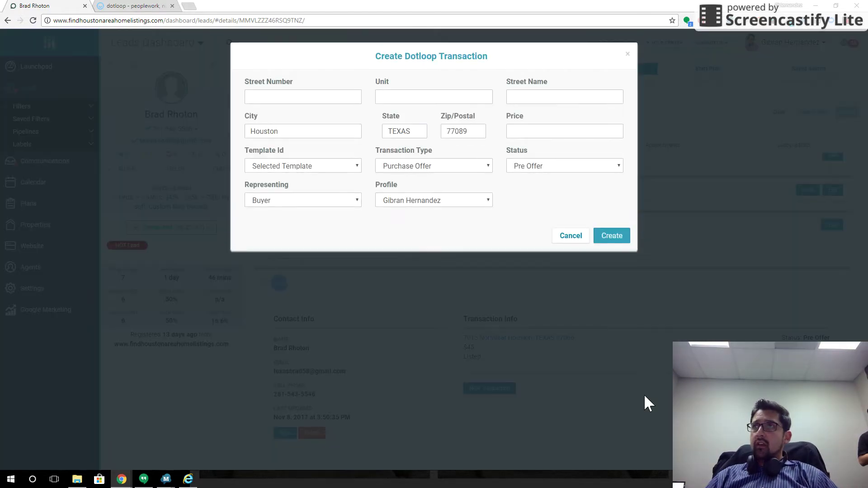
{"action": "left_click", "coordinate": [342, 168]}
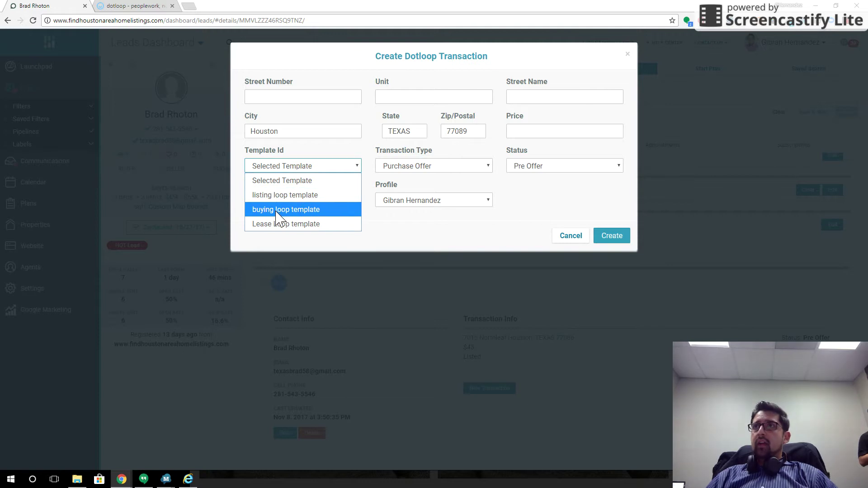
{"action": "left_click", "coordinate": [280, 208]}
{"action": "left_click", "coordinate": [282, 99]}
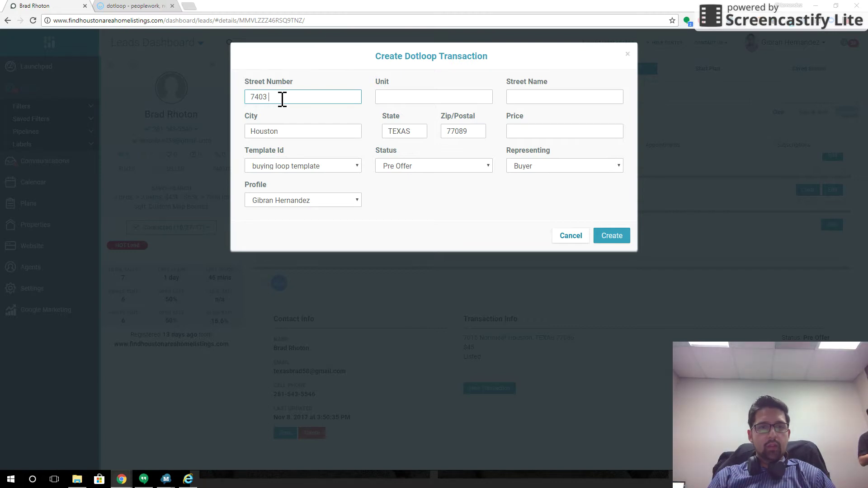
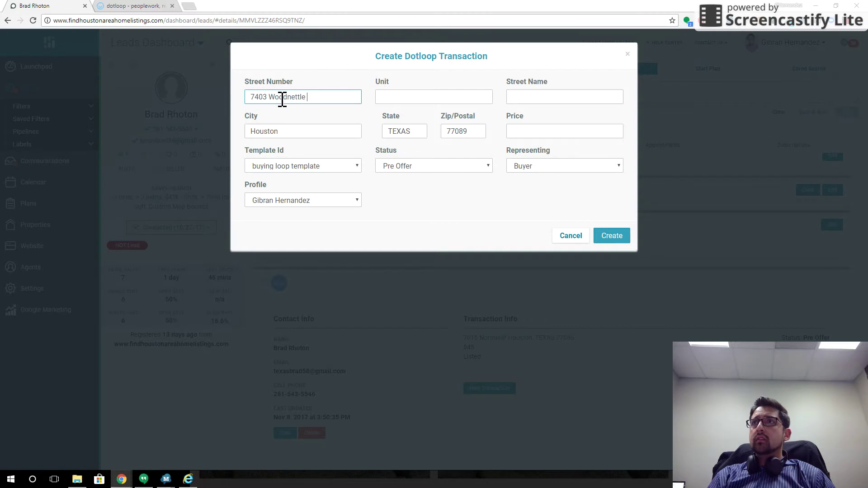
{"action": "left_click_drag", "start_coordinate": [337, 93], "coordinate": [270, 98]}
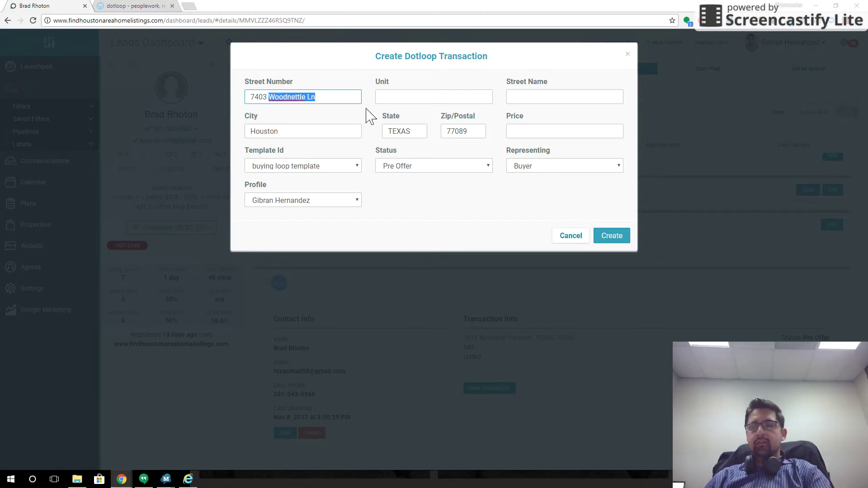
{"action": "key", "text": "ctrl+x"}
{"action": "left_click", "coordinate": [537, 98]}
{"action": "key", "text": "ctrl+v"}
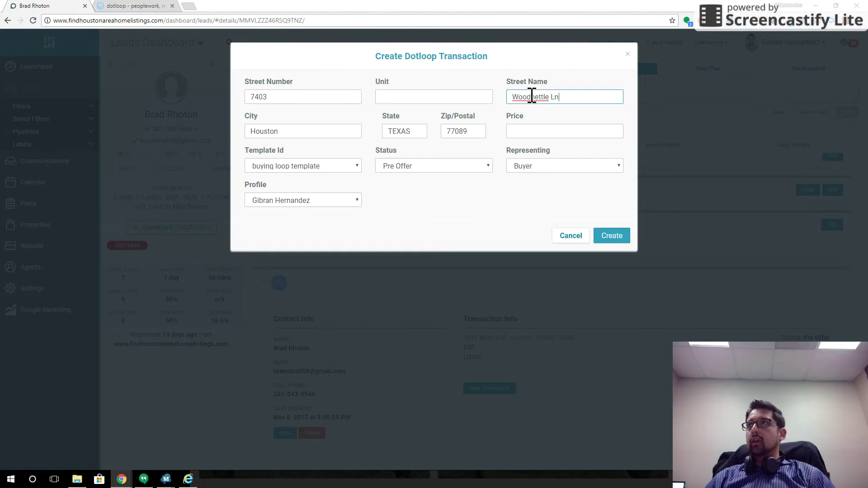
{"action": "left_click", "coordinate": [511, 97]}
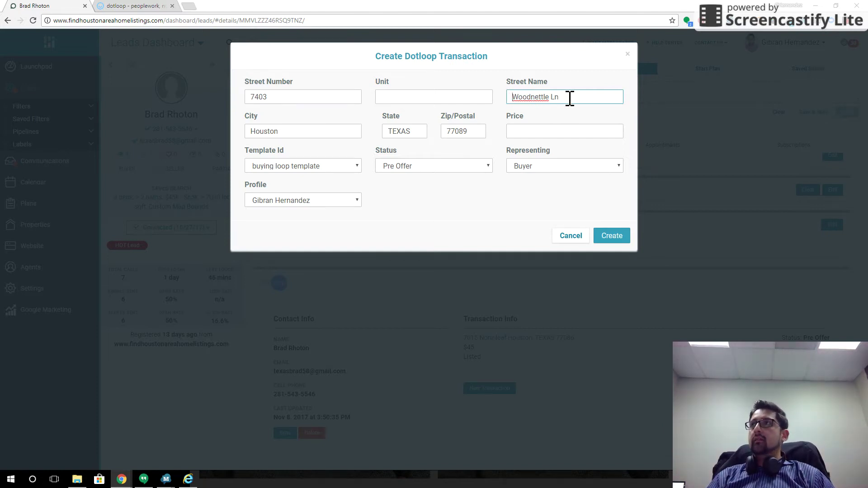
Correct the ZIP code, set the price to 53,000 and create the second transaction
{"action": "left_click", "coordinate": [482, 131]}
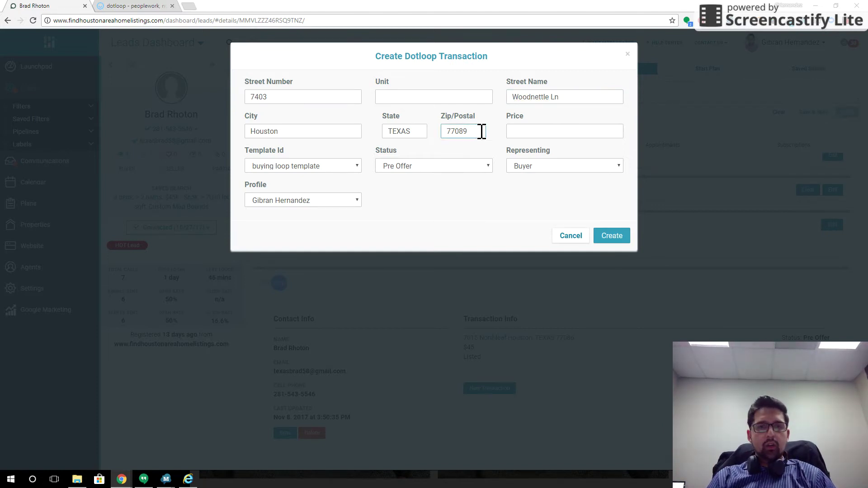
{"action": "key", "text": "BackSpace"}
{"action": "key", "text": "BackSpace"}
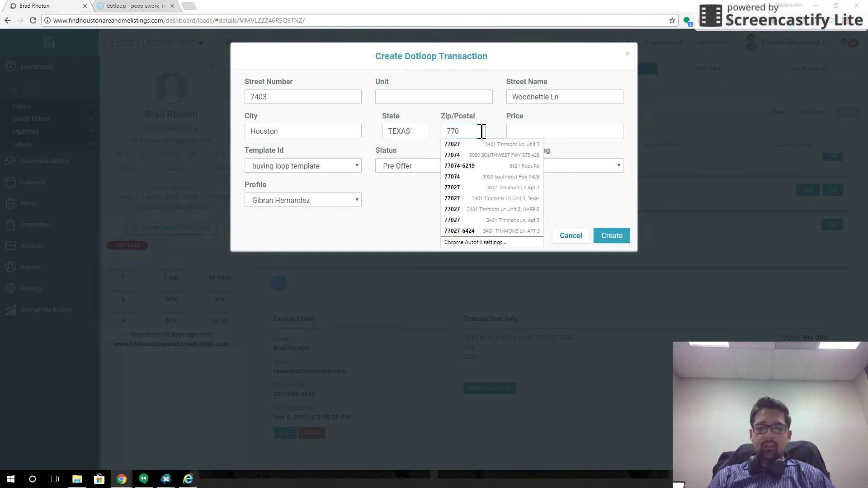
{"action": "type", "text": "86"}
{"action": "left_click", "coordinate": [537, 131]}
{"action": "type", "text": "53000"}
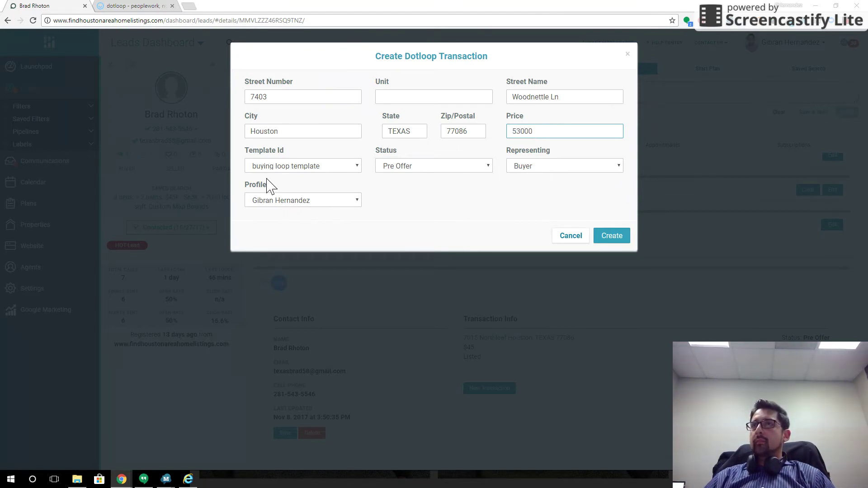
{"action": "left_click", "coordinate": [616, 242]}
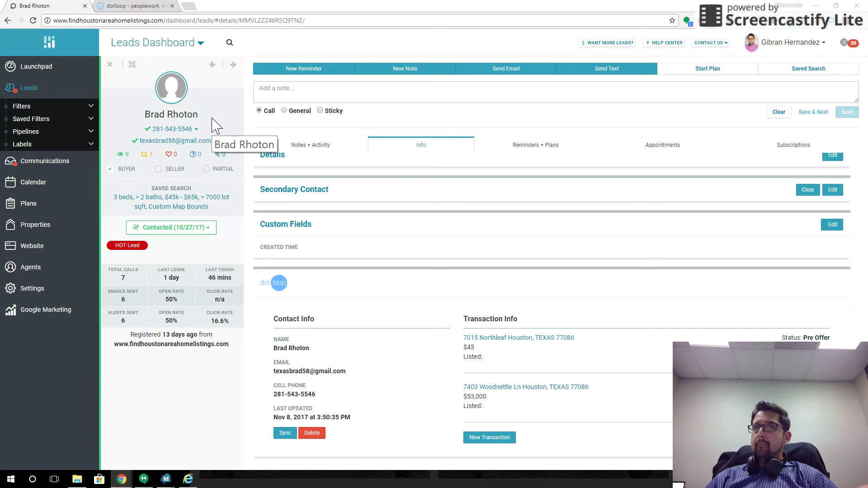
Open the second transaction's loop, check the account profile, and review its six documents and Buyer listing
{"action": "left_click", "coordinate": [519, 387]}
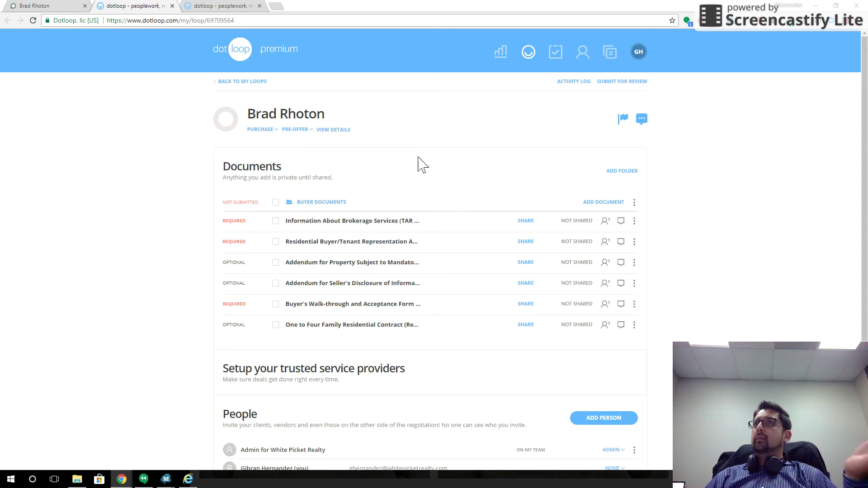
{"action": "left_click", "coordinate": [639, 50]}
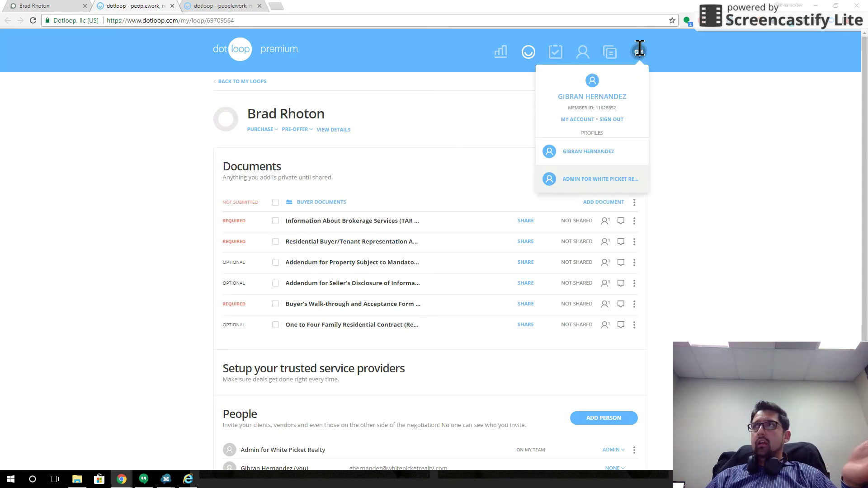
{"action": "left_click", "coordinate": [717, 208]}
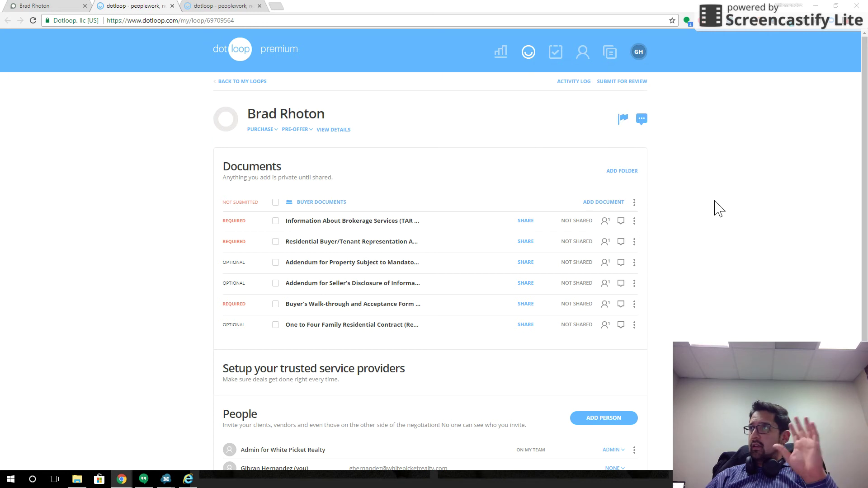
{"action": "scroll", "coordinate": [696, 218], "scroll_direction": "down", "scroll_amount": 4}
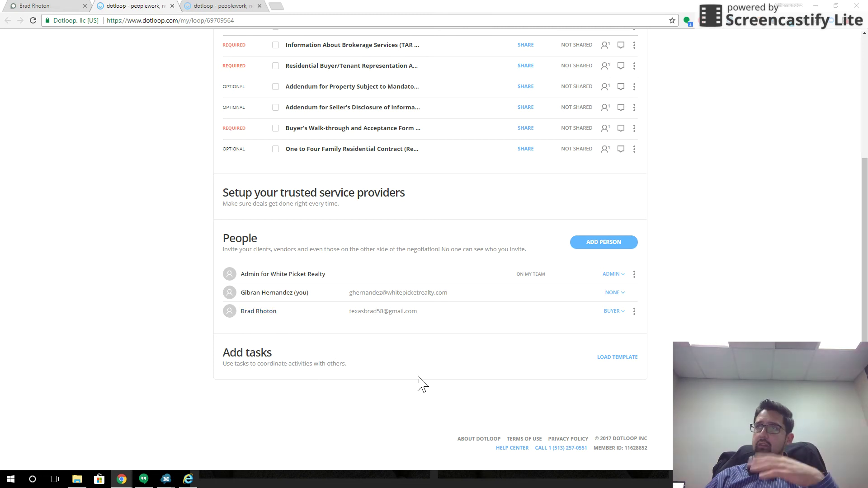
{"action": "scroll", "coordinate": [443, 358], "scroll_direction": "up", "scroll_amount": 2}
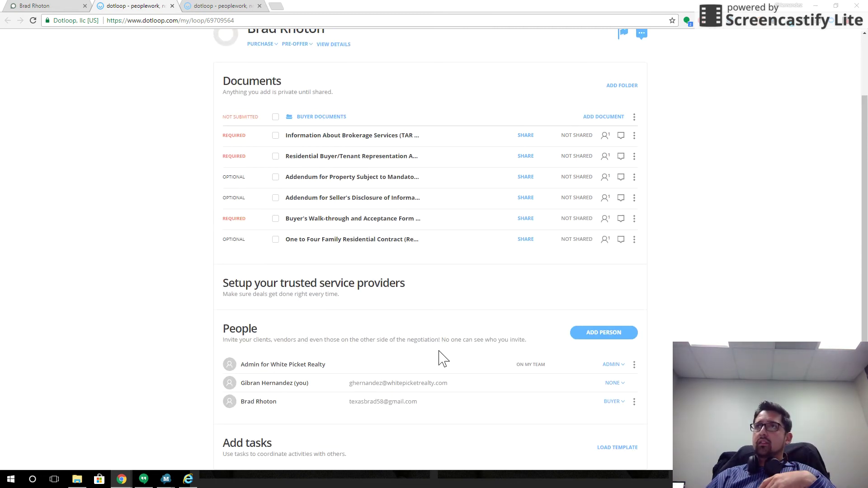